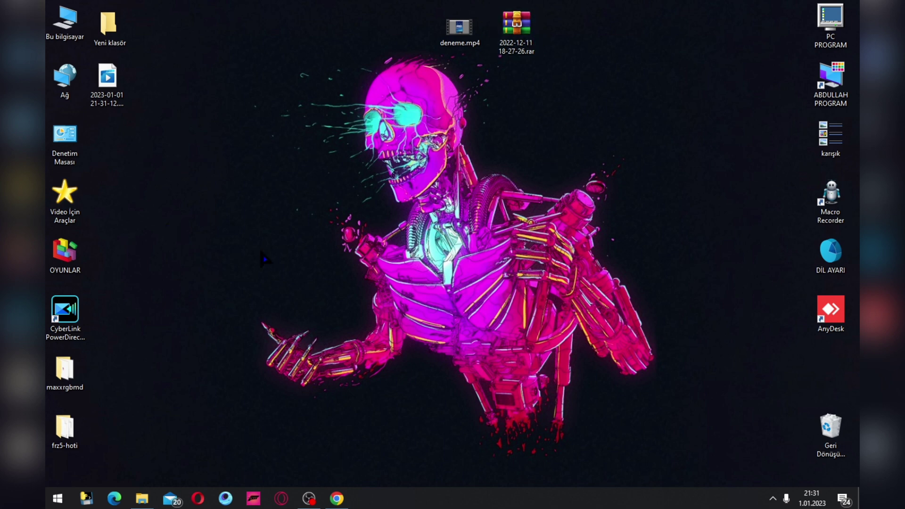
pyautogui.click(517, 28)
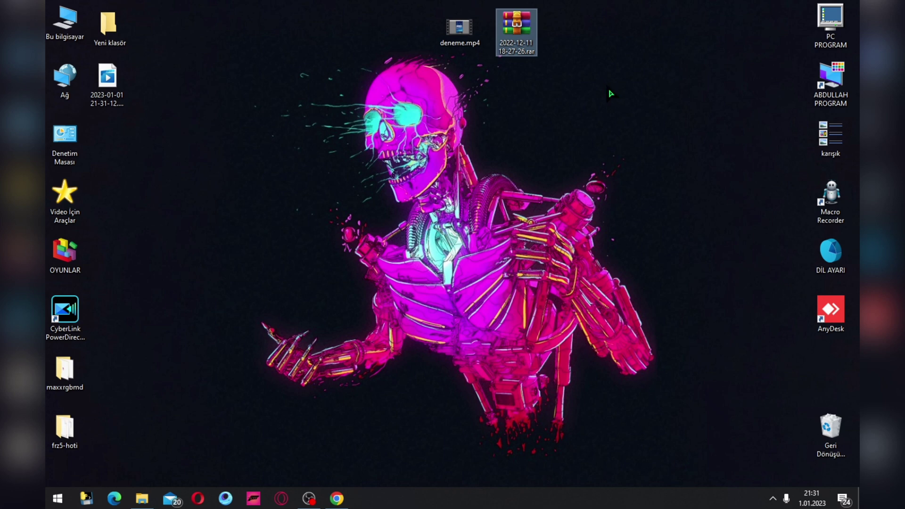
pyautogui.click(604, 147)
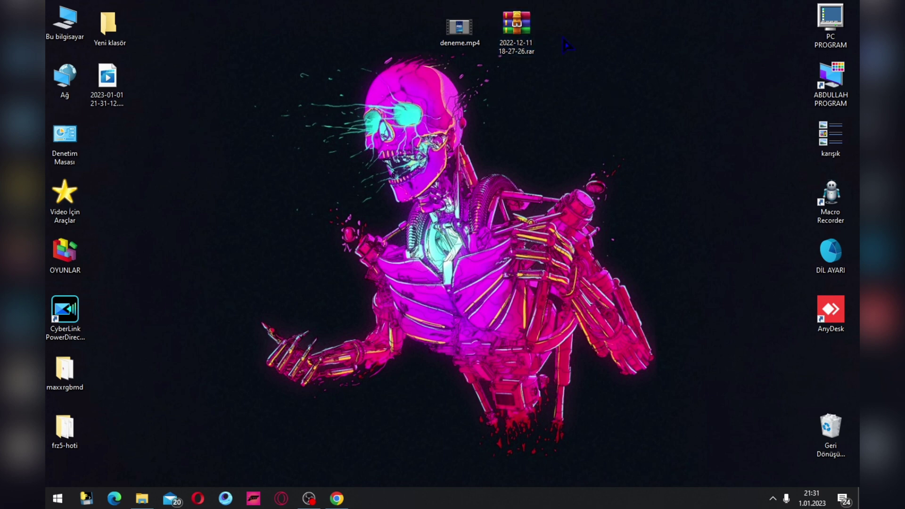
pyautogui.click(517, 28)
pyautogui.moveTo(518, 29); pyautogui.dragTo(576, 85)
pyautogui.moveTo(466, 30); pyautogui.dragTo(517, 90)
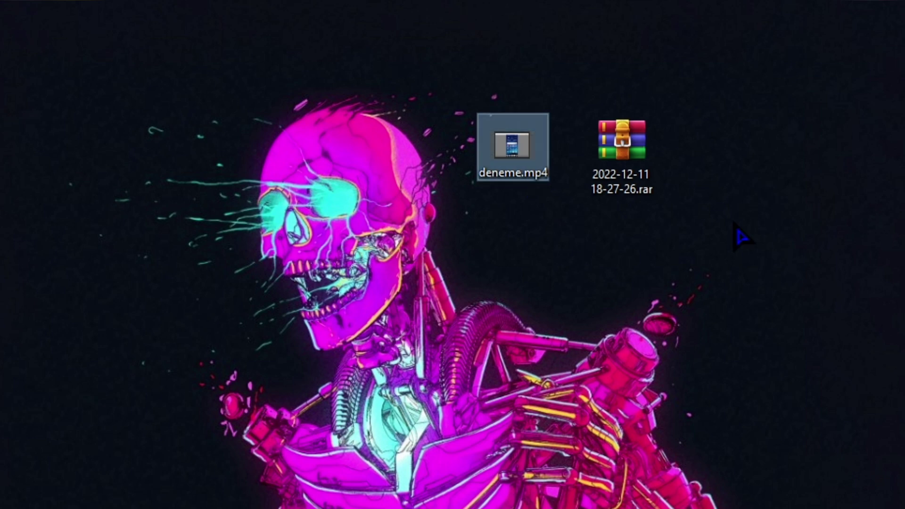
pyautogui.click(572, 216)
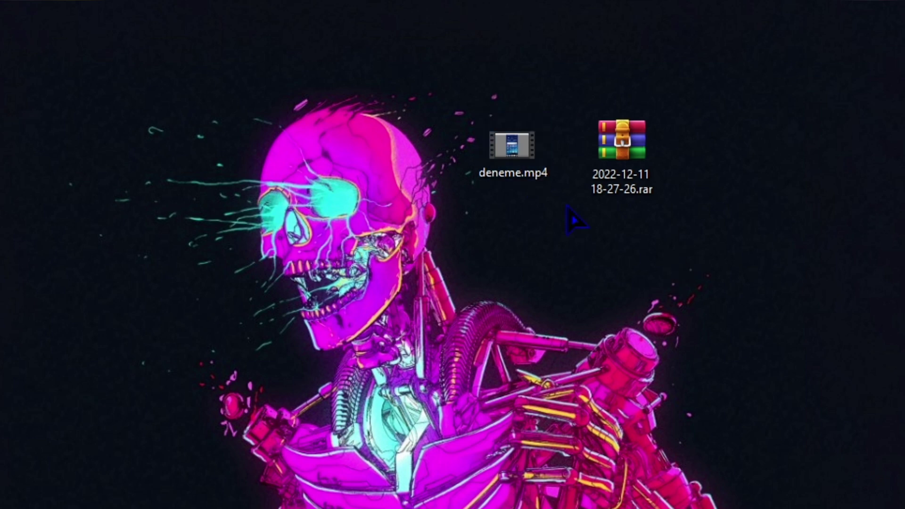
pyautogui.click(522, 170)
pyautogui.click(645, 156)
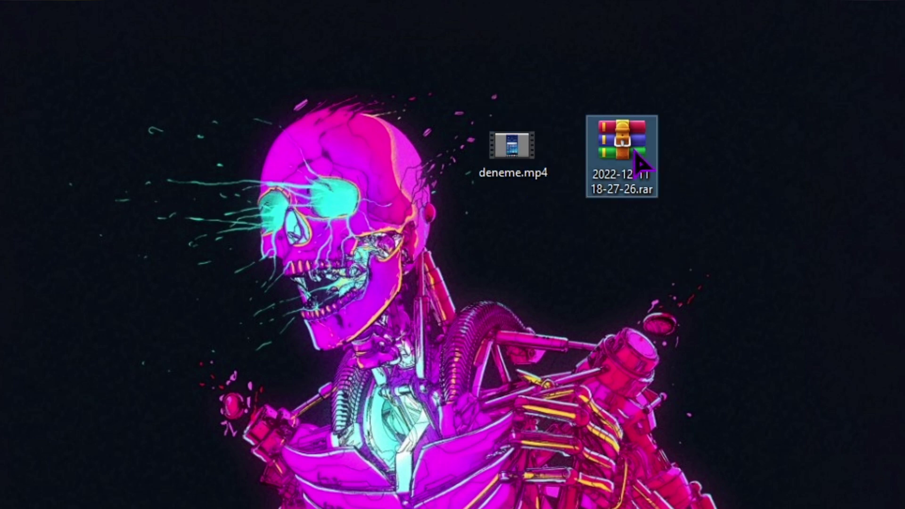
pyautogui.moveTo(634, 150)
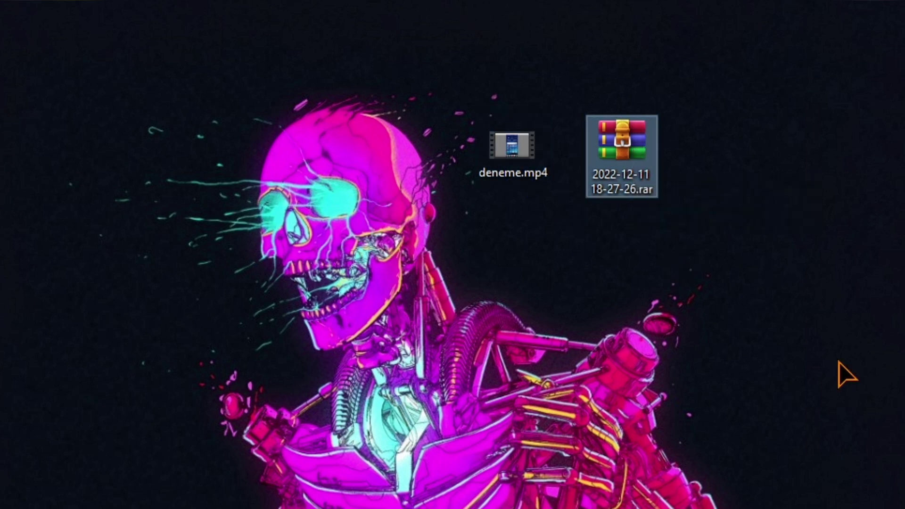
pyautogui.click(796, 374)
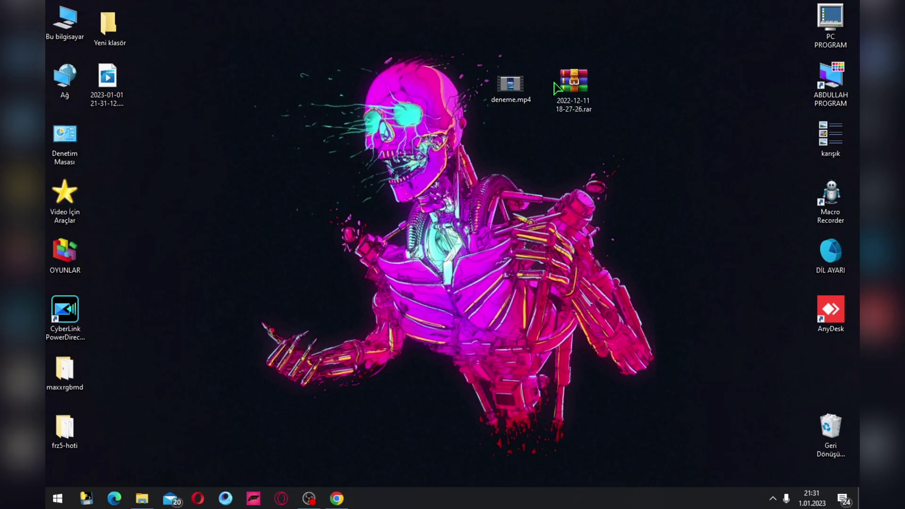
pyautogui.click(626, 144)
pyautogui.rightClick(580, 87)
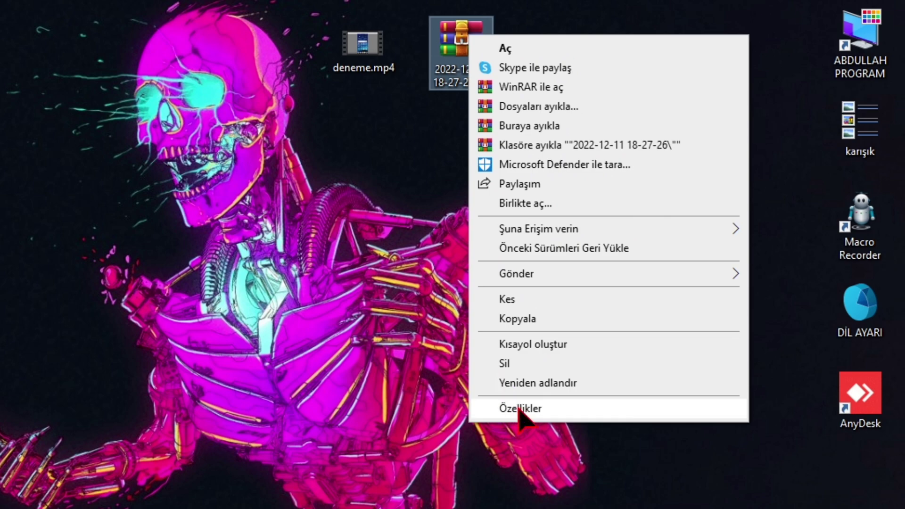
pyautogui.click(611, 321)
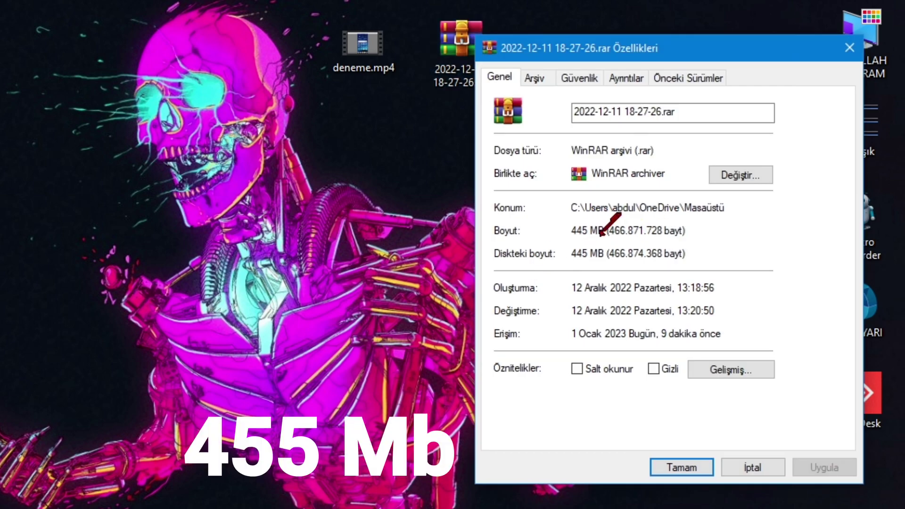
pyautogui.moveTo(605, 232); pyautogui.dragTo(574, 231)
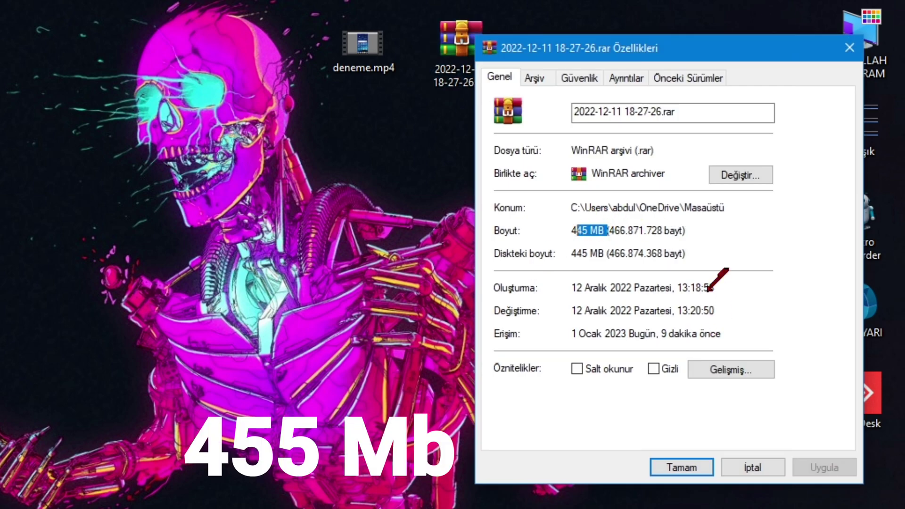
pyautogui.click(849, 48)
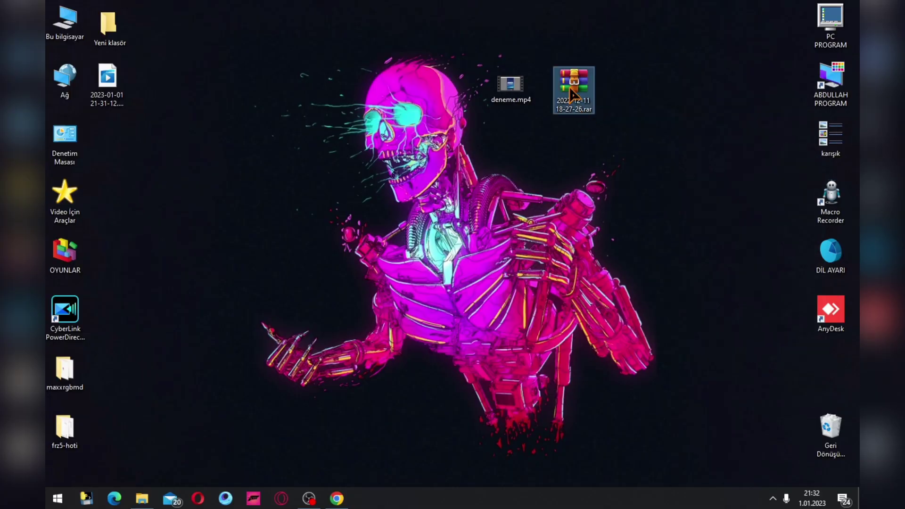
# Step: Open the properties of deneme.mp4, highlight its size on disk and move the window clear of the two desktop files
pyautogui.click(519, 102)
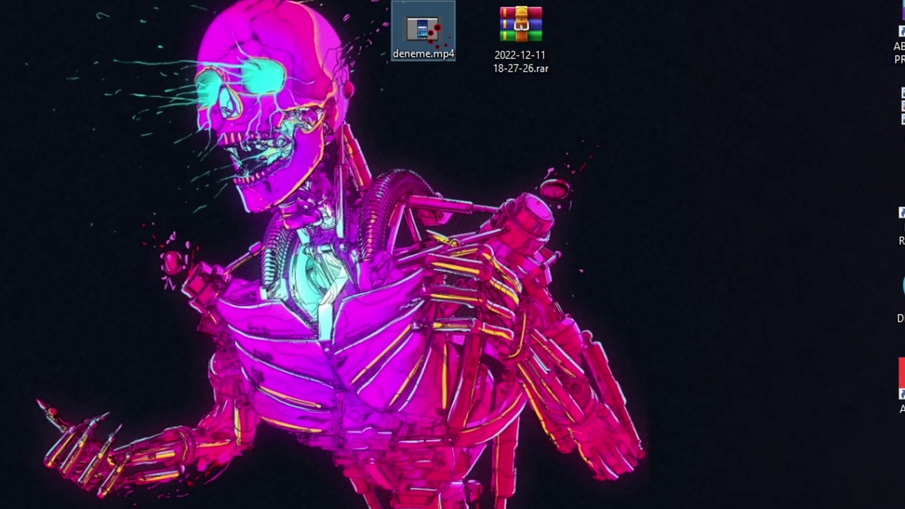
pyautogui.rightClick(523, 92)
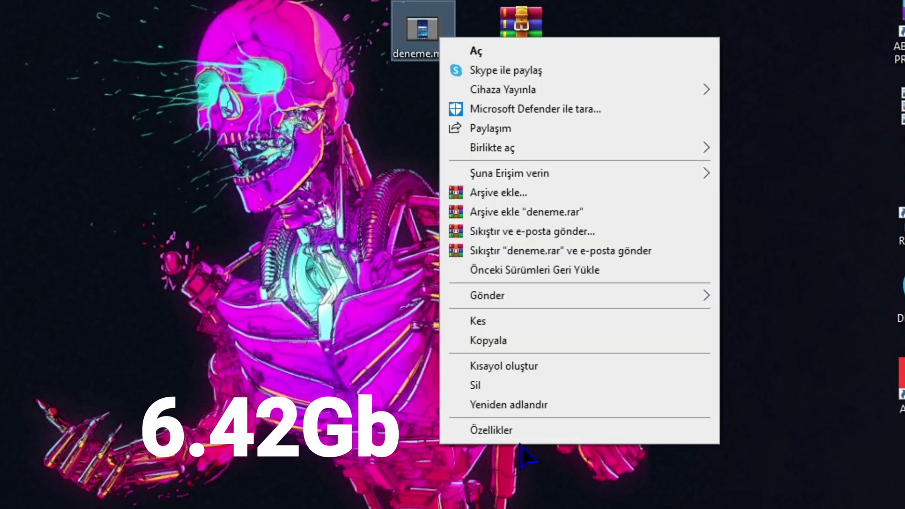
pyautogui.click(491, 430)
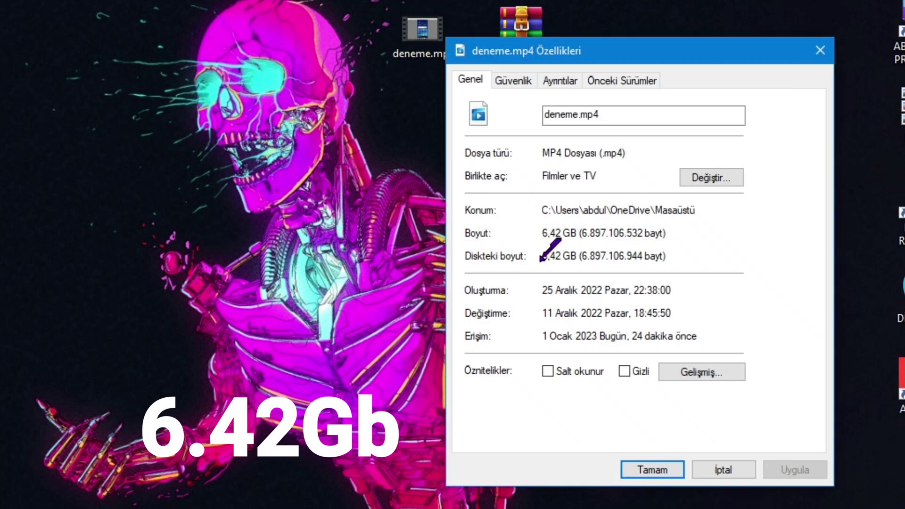
pyautogui.moveTo(540, 258); pyautogui.dragTo(578, 258)
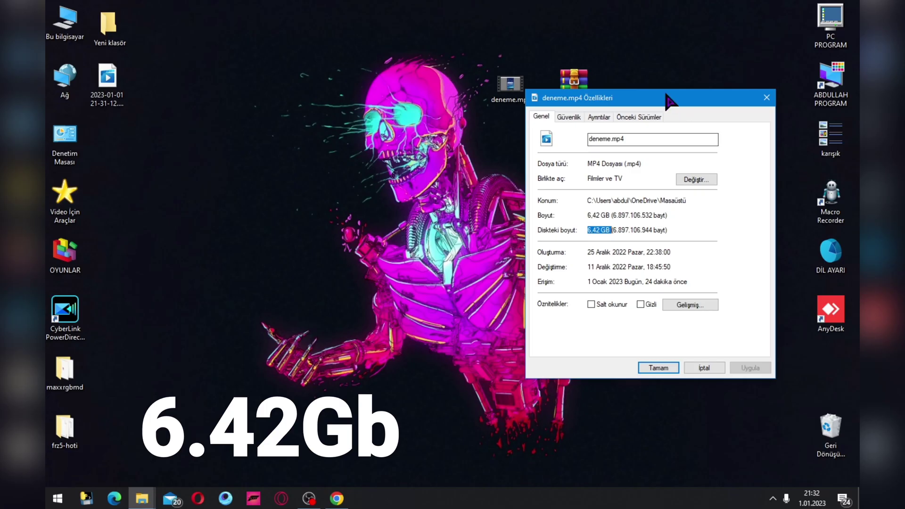
pyautogui.moveTo(665, 51); pyautogui.dragTo(159, 9)
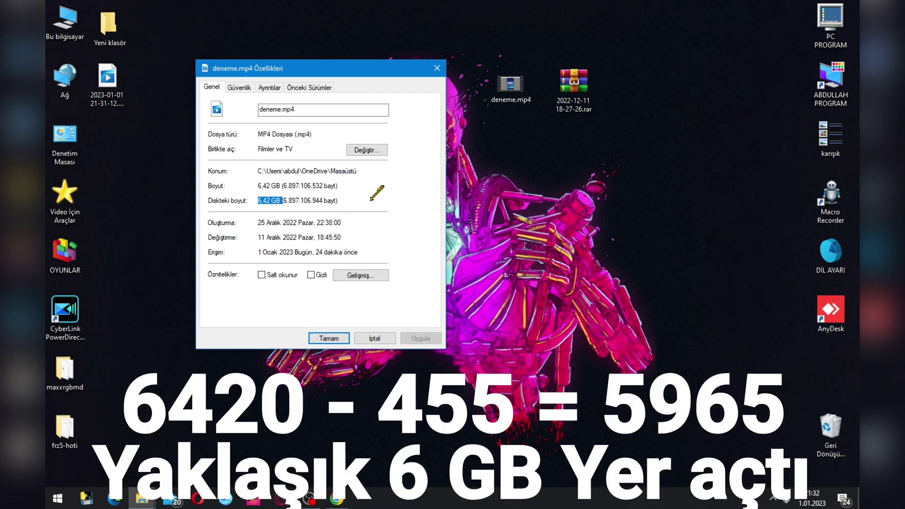
# Step: Open the archive's properties alongside the video's to compare the file sizes, and close both properties windows
pyautogui.click(581, 93)
pyautogui.rightClick(582, 94)
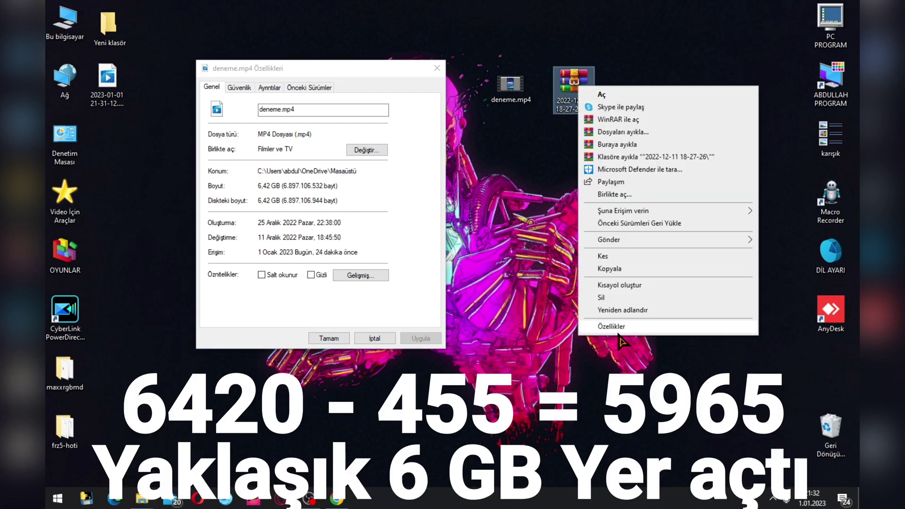
pyautogui.click(613, 441)
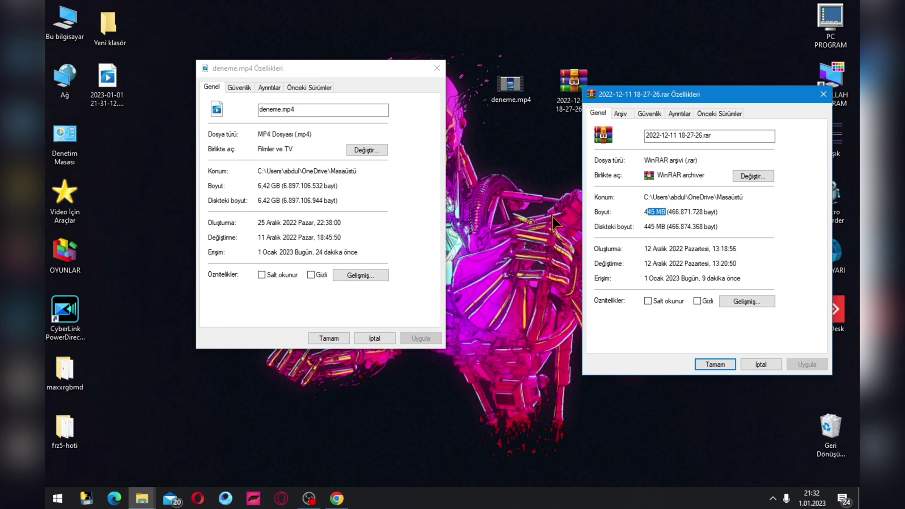
pyautogui.click(565, 98)
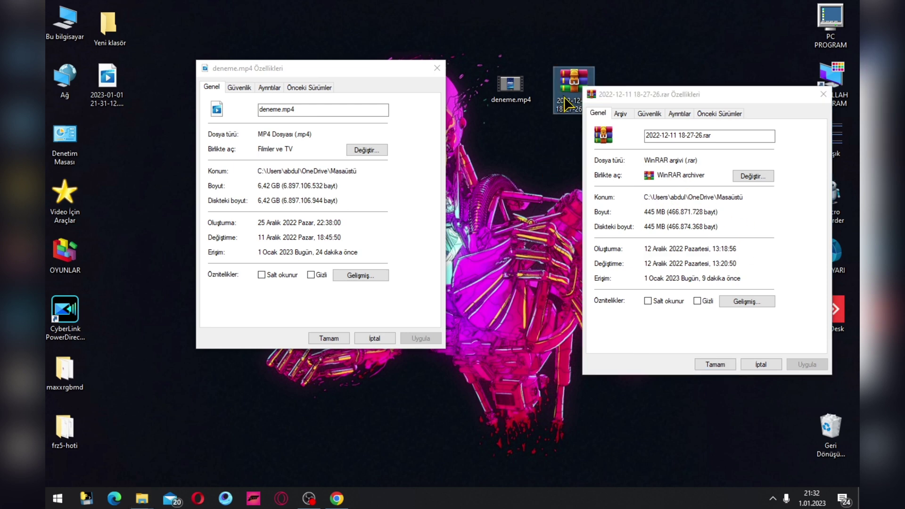
pyautogui.click(437, 68)
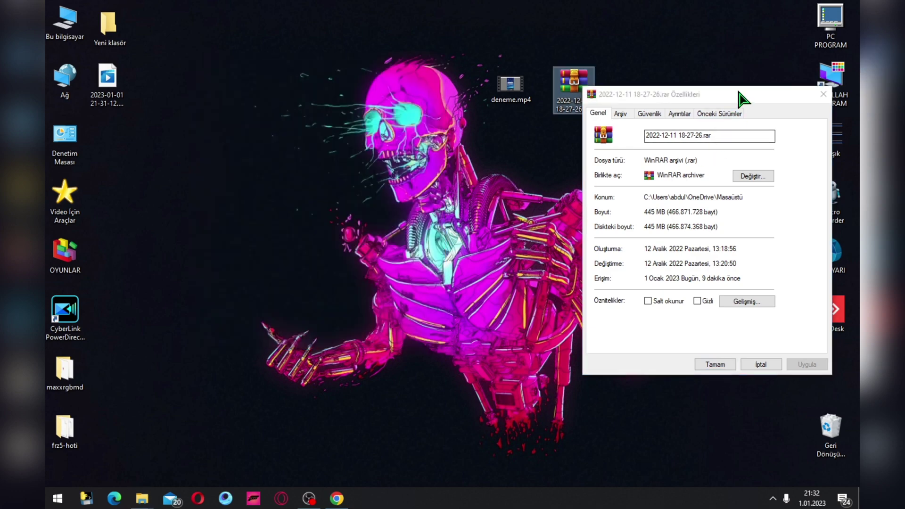
pyautogui.moveTo(683, 95); pyautogui.dragTo(617, 116)
pyautogui.click(615, 94)
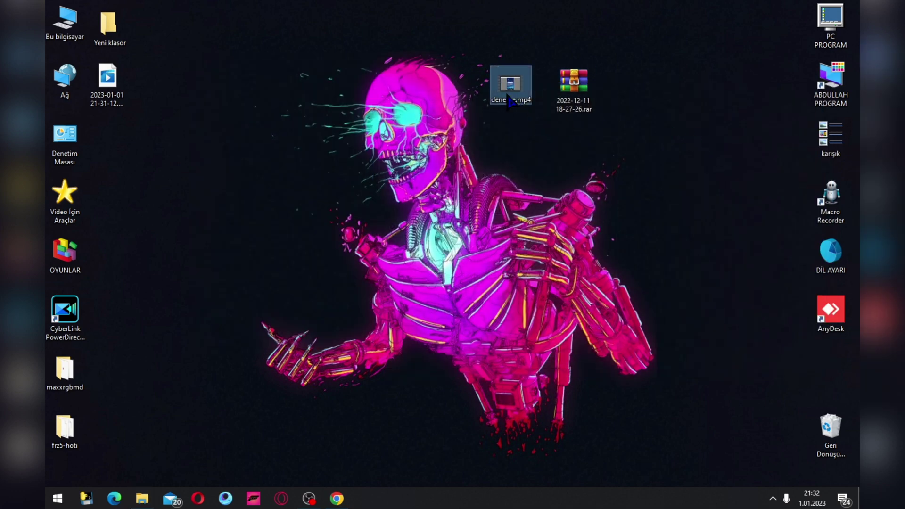
# Step: Examine the video and audio details in the properties of deneme.mp4 and place the window away from the two files
pyautogui.rightClick(509, 96)
pyautogui.click(561, 347)
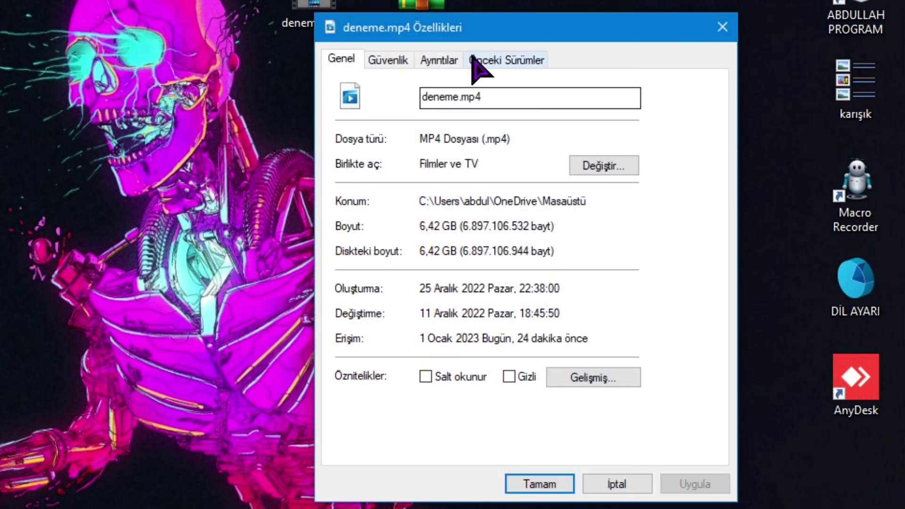
pyautogui.click(584, 122)
pyautogui.click(389, 64)
pyautogui.click(439, 62)
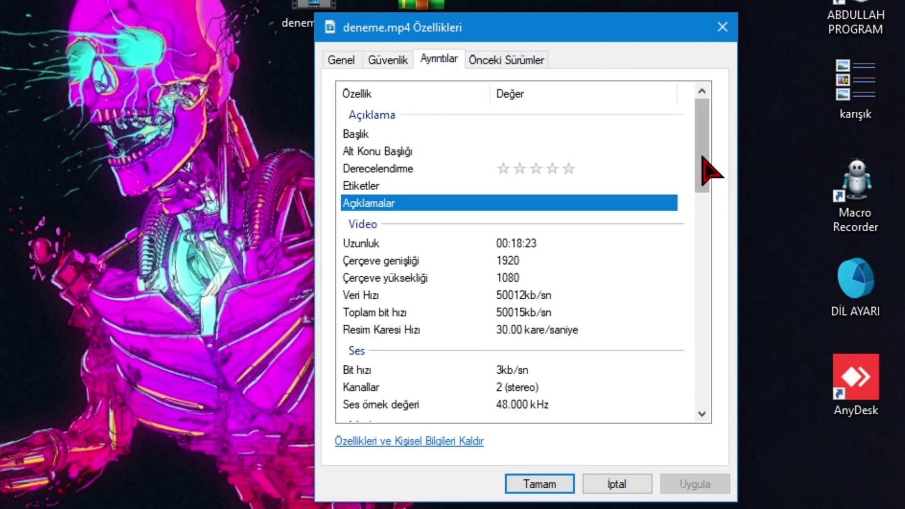
pyautogui.scroll(-5, 712, 217)
pyautogui.moveTo(713, 218); pyautogui.dragTo(711, 202)
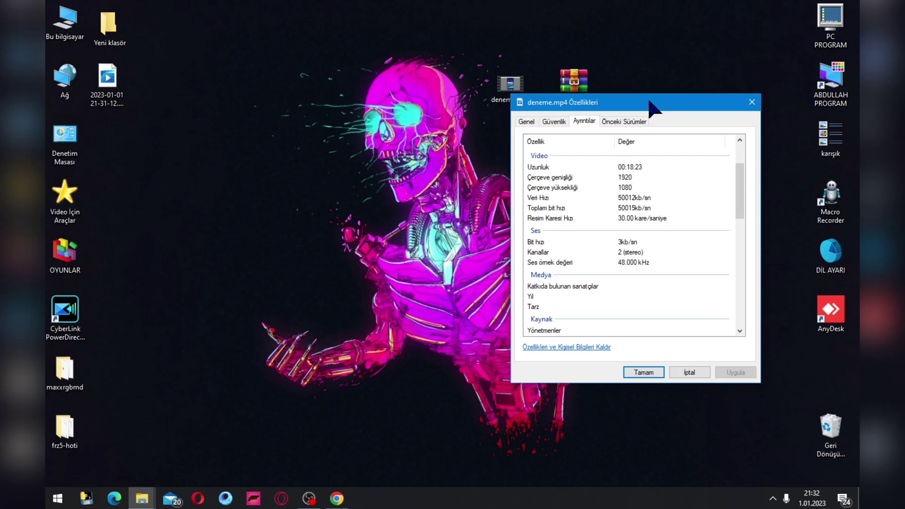
pyautogui.moveTo(551, 32); pyautogui.dragTo(0, 0)
pyautogui.click(313, 21)
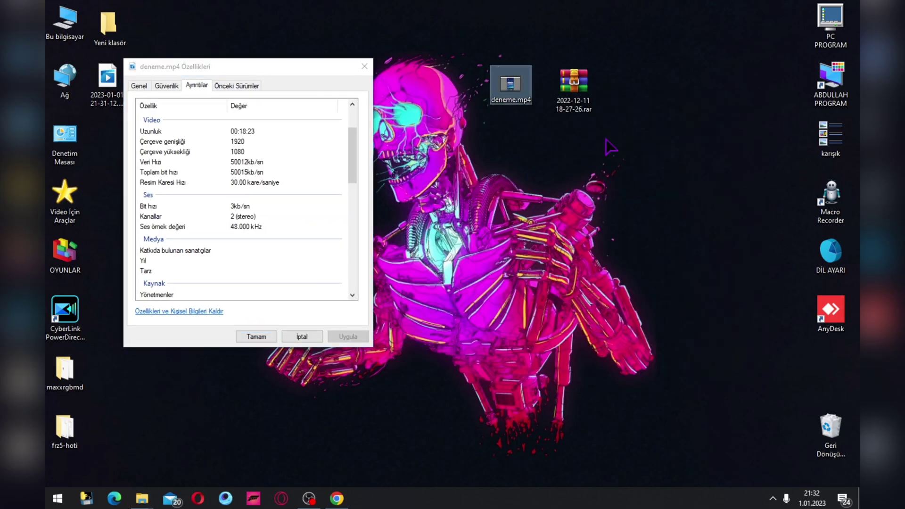
pyautogui.doubleClick(579, 92)
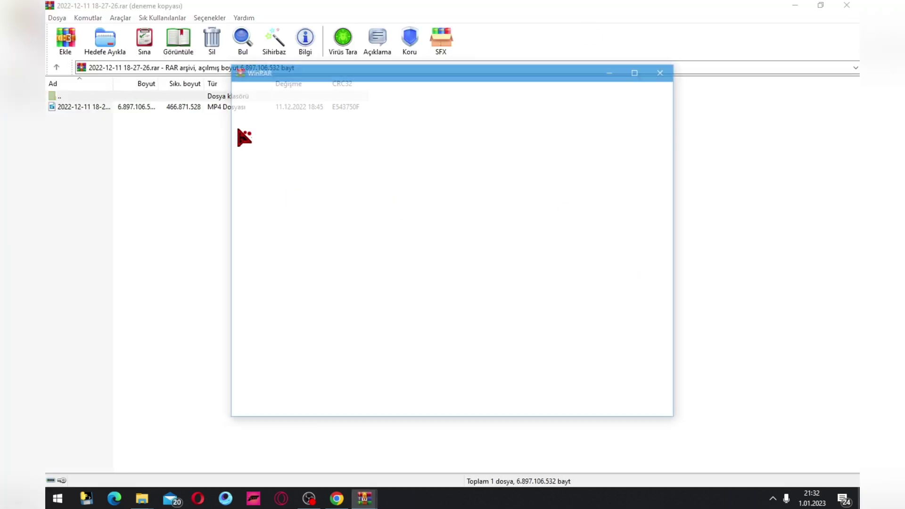
pyautogui.click(796, 10)
pyautogui.doubleClick(796, 9)
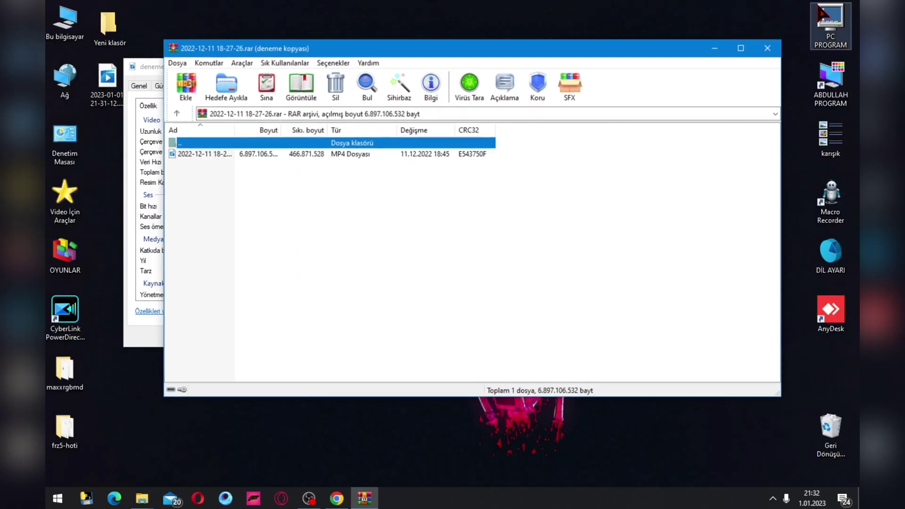
pyautogui.moveTo(627, 63); pyautogui.dragTo(771, 63)
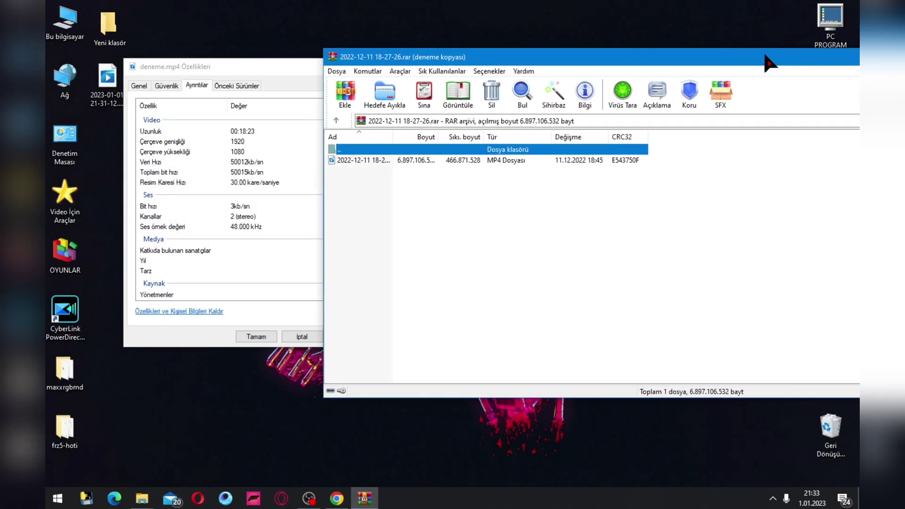
# Step: Extract the MP4 video from the archive to the desktop
pyautogui.moveTo(386, 161); pyautogui.dragTo(366, 156)
pyautogui.moveTo(311, 31); pyautogui.dragTo(315, 30)
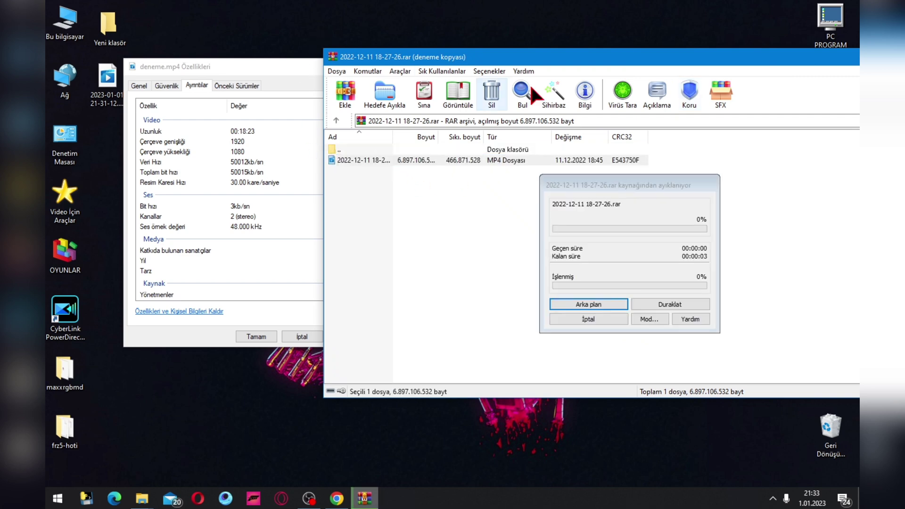
pyautogui.moveTo(818, 61); pyautogui.dragTo(688, 47)
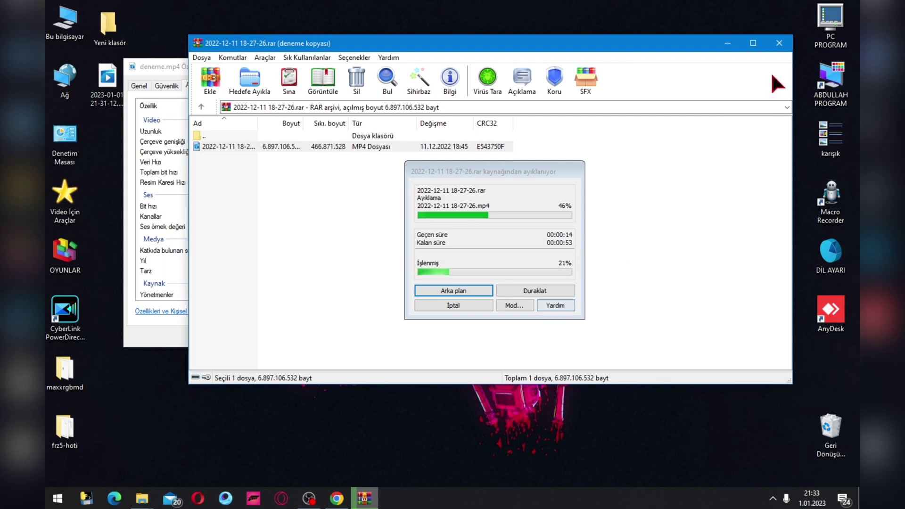
# Step: Close the deneme.mp4 properties window, and close the archive window once the extraction is done
pyautogui.click(728, 43)
pyautogui.moveTo(281, 74); pyautogui.dragTo(648, 128)
pyautogui.click(721, 118)
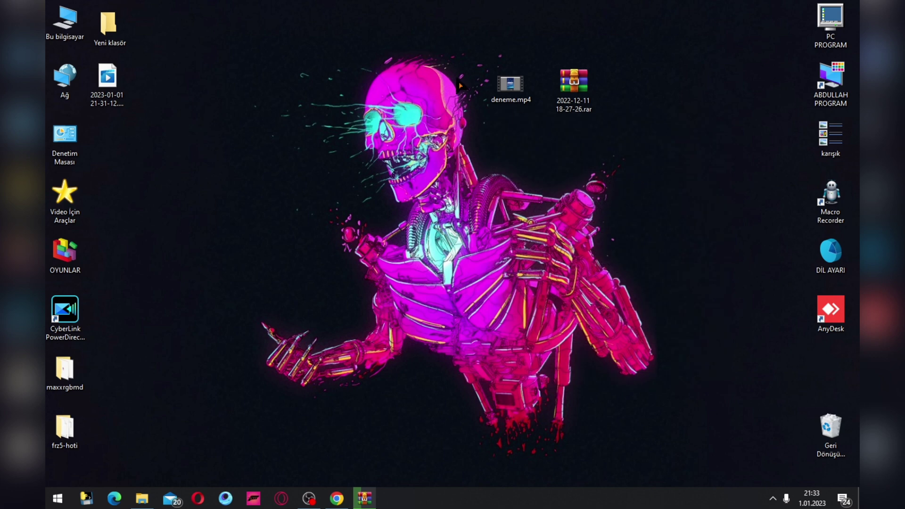
pyautogui.click(361, 502)
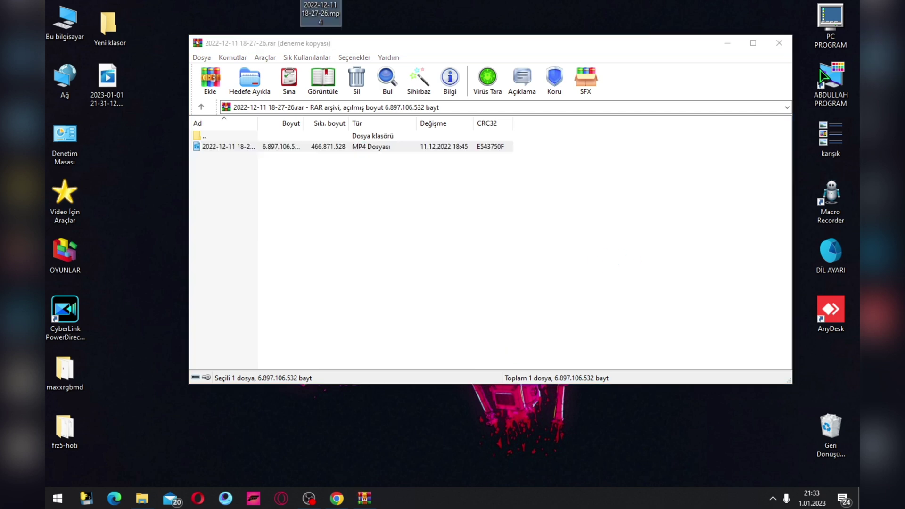
pyautogui.click(779, 42)
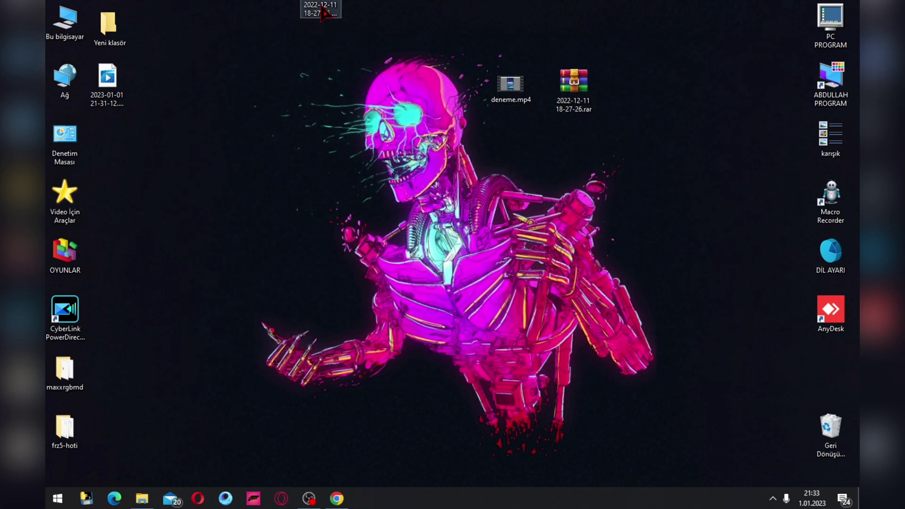
pyautogui.moveTo(321, 11); pyautogui.dragTo(474, 33)
pyautogui.rightClick(471, 33)
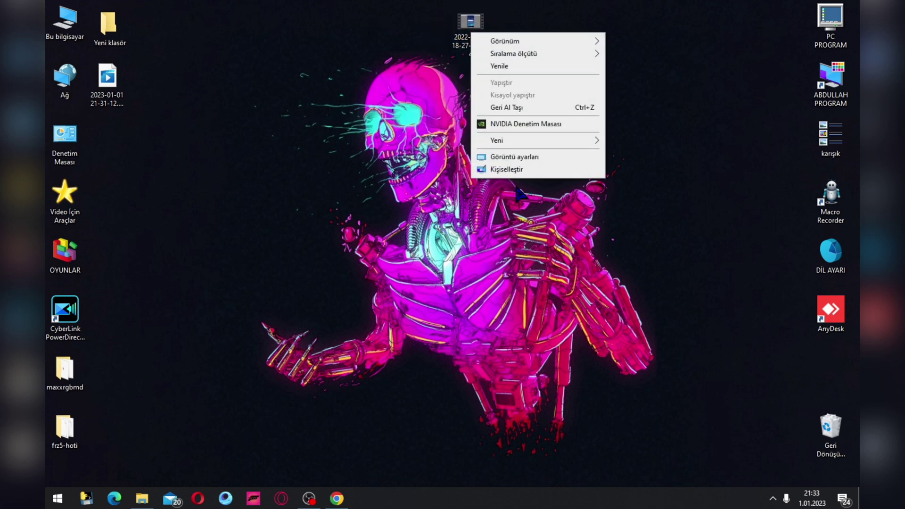
pyautogui.click(471, 28)
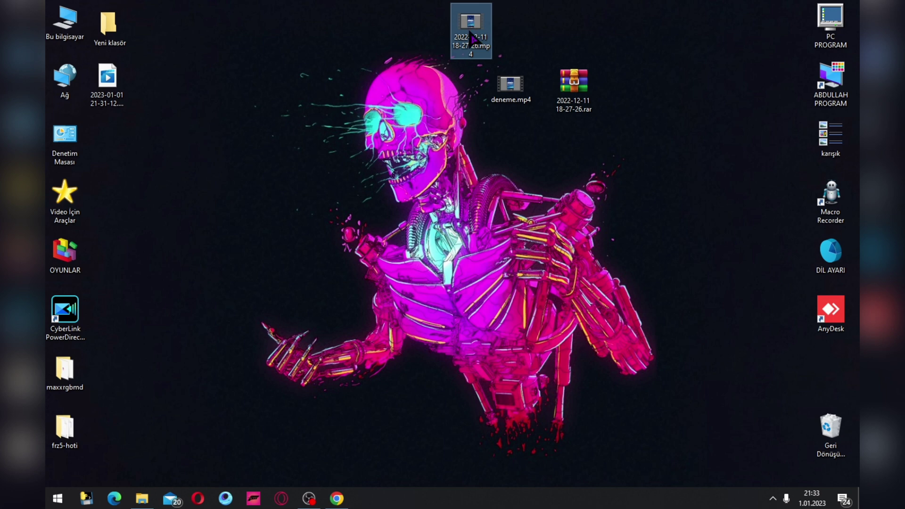
pyautogui.rightClick(470, 31)
pyautogui.click(514, 284)
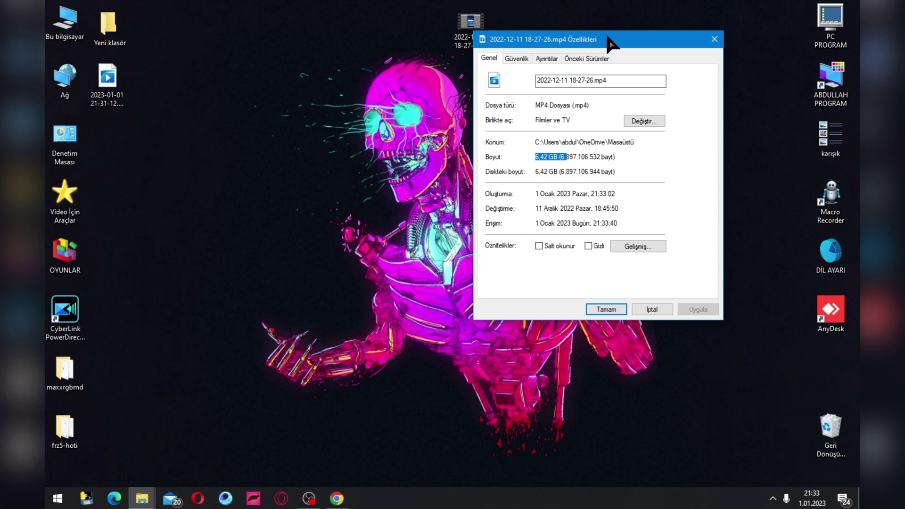
pyautogui.moveTo(615, 42); pyautogui.dragTo(364, 33)
pyautogui.rightClick(510, 89)
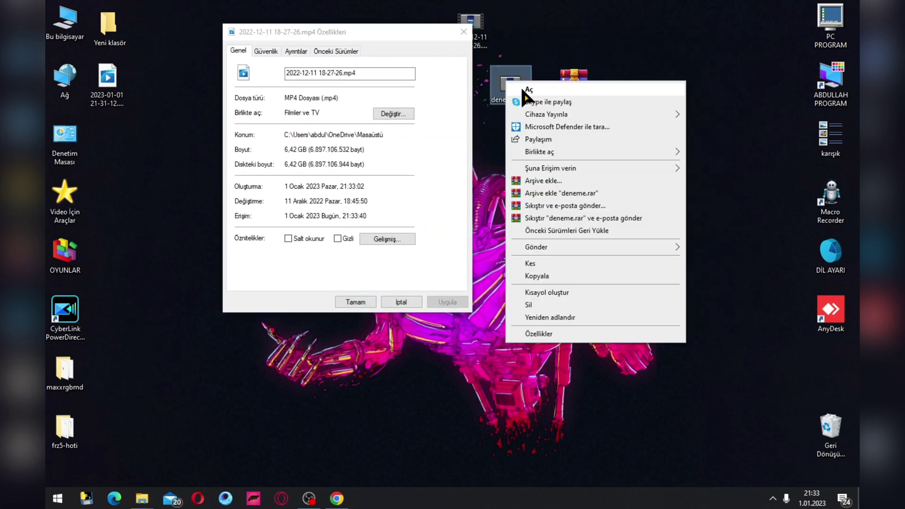
pyautogui.click(566, 500)
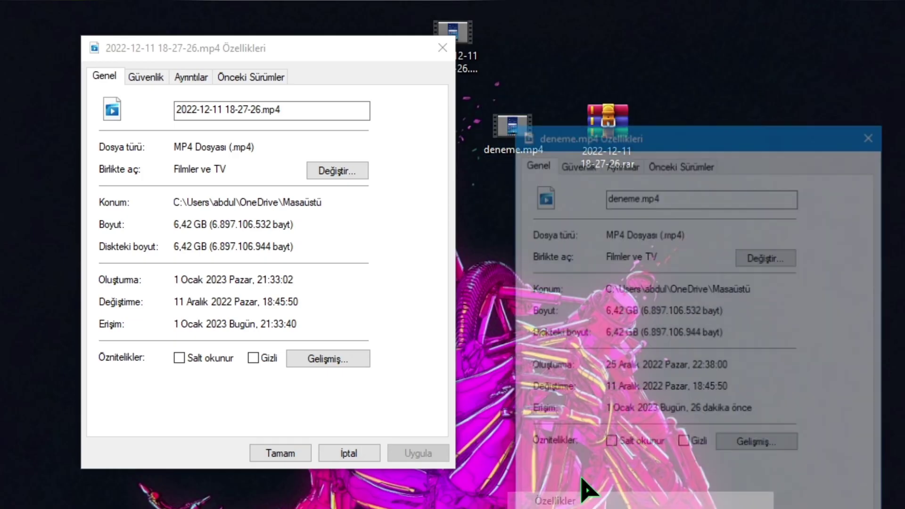
pyautogui.moveTo(590, 131); pyautogui.dragTo(547, 48)
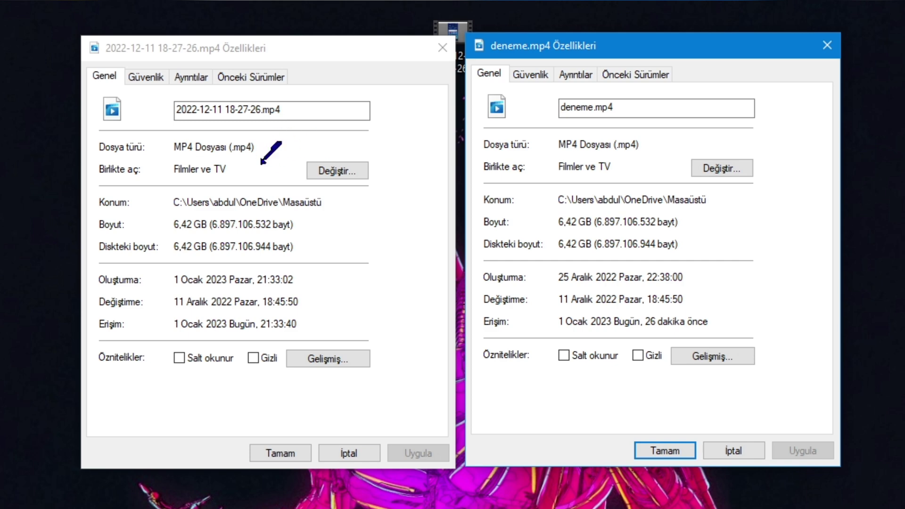
pyautogui.moveTo(574, 226); pyautogui.dragTo(533, 218)
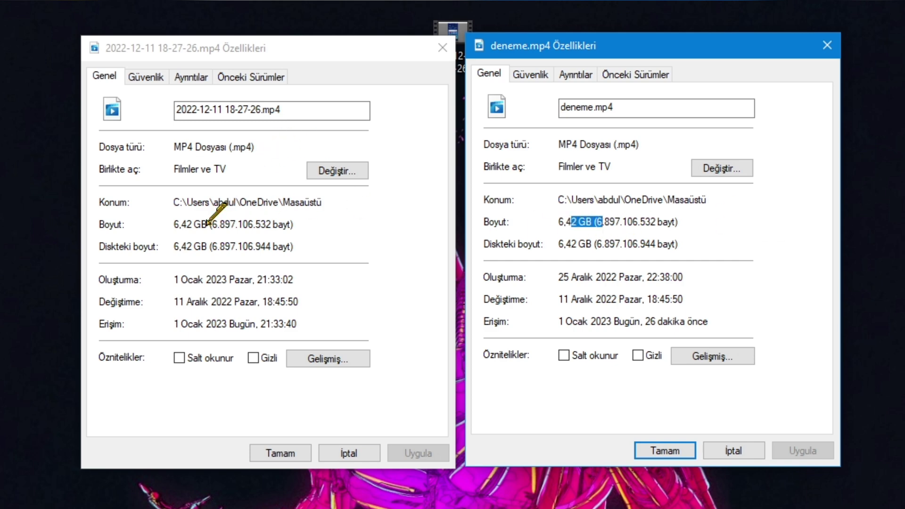
pyautogui.moveTo(202, 225); pyautogui.dragTo(253, 225)
# Step: Compare the detailed video and audio properties of both MP4 files, and close both properties windows
pyautogui.click(189, 77)
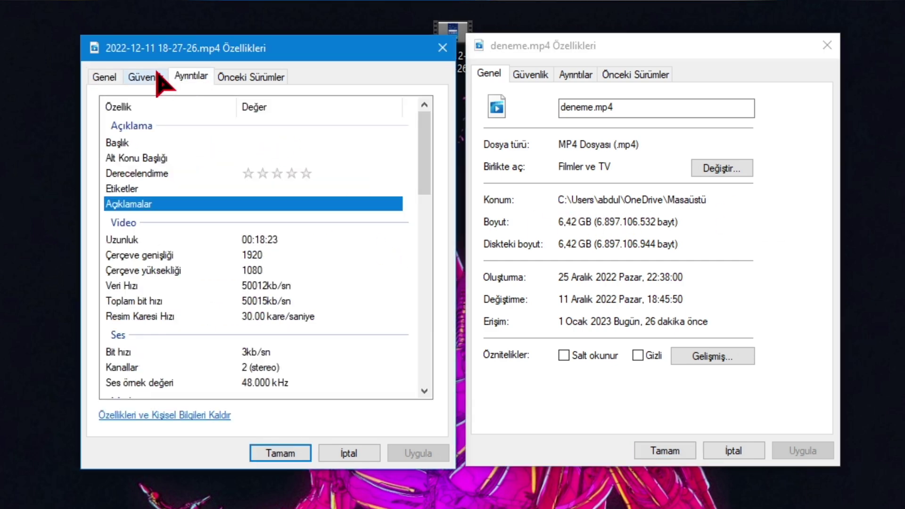
pyautogui.click(577, 75)
pyautogui.scroll(-2, 808, 208)
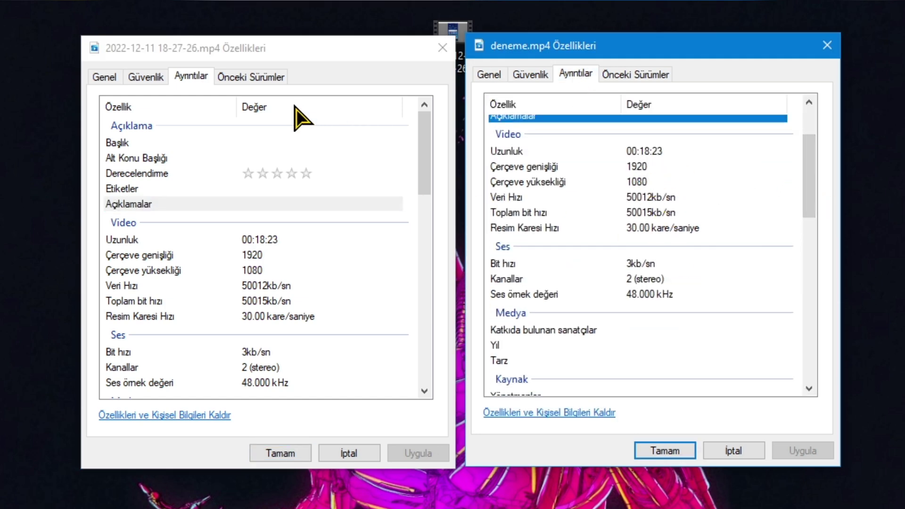
pyautogui.moveTo(433, 144); pyautogui.dragTo(433, 165)
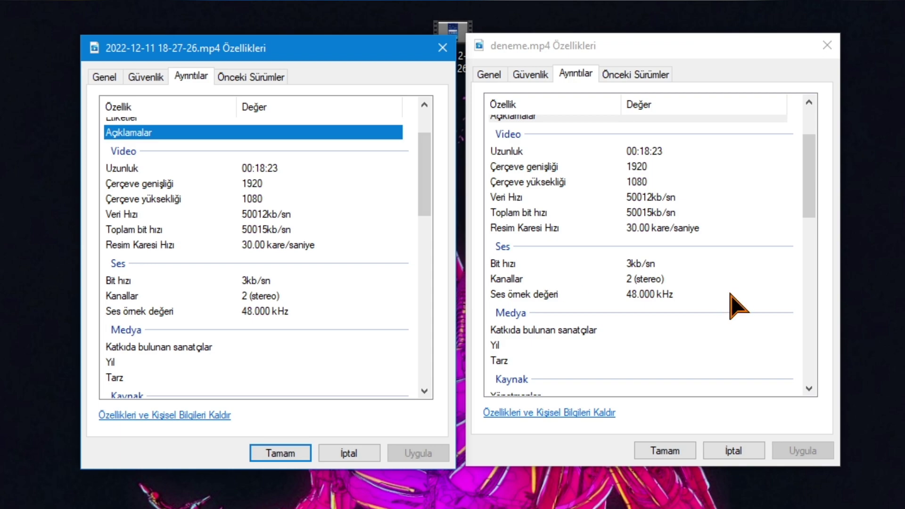
pyautogui.click(442, 47)
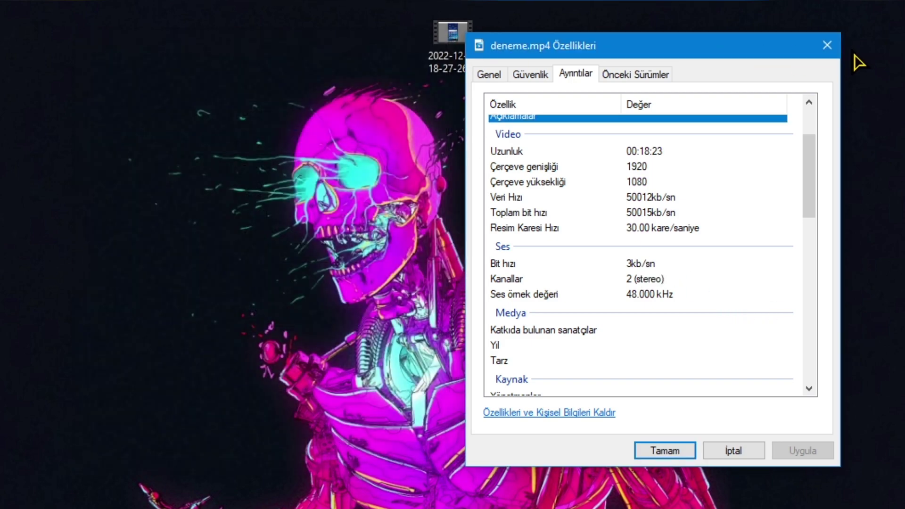
pyautogui.click(828, 46)
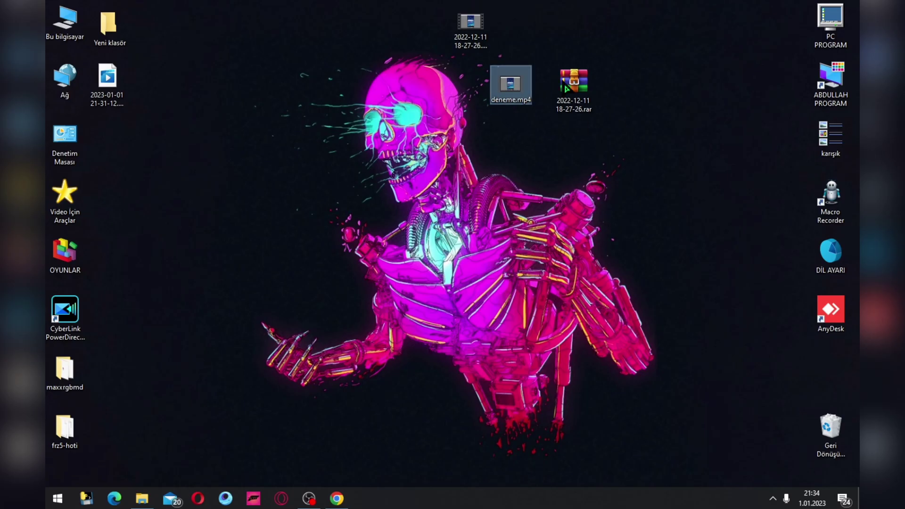
pyautogui.rightClick(534, 204)
pyautogui.moveTo(611, 311)
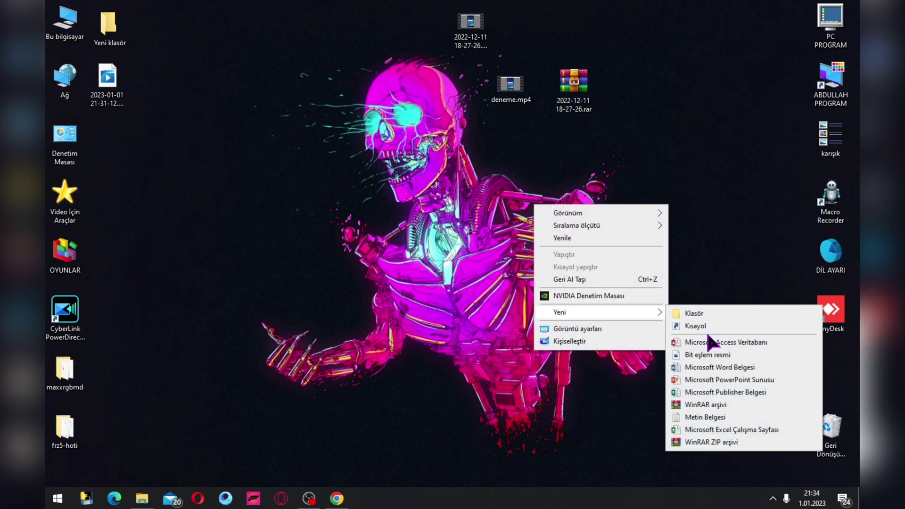
pyautogui.click(706, 405)
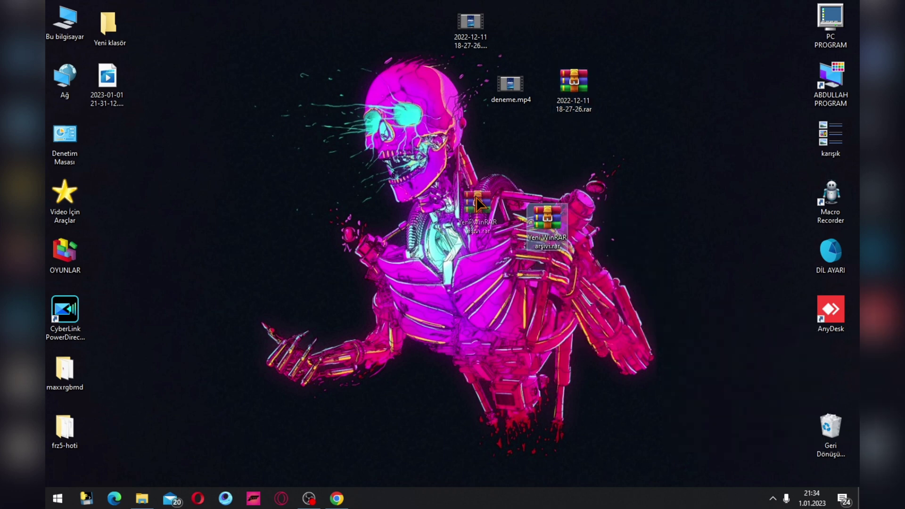
pyautogui.moveTo(476, 197); pyautogui.dragTo(340, 103)
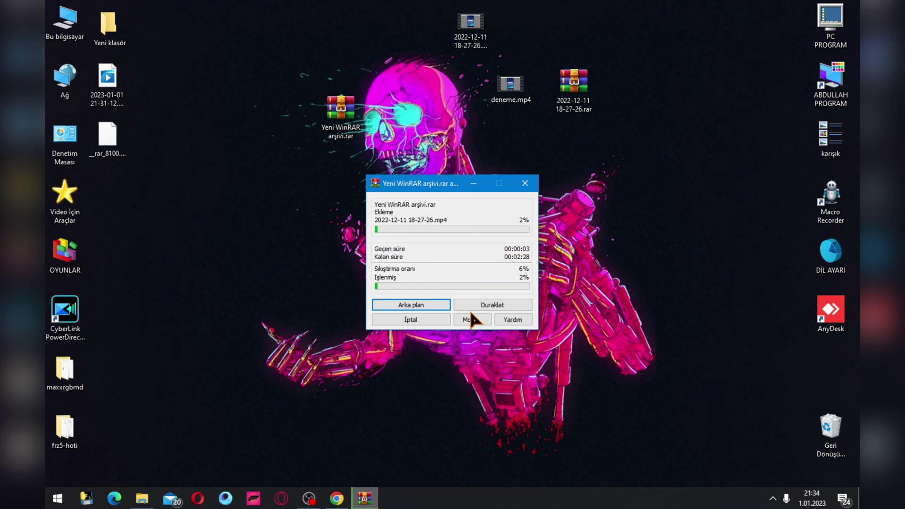
pyautogui.click(412, 320)
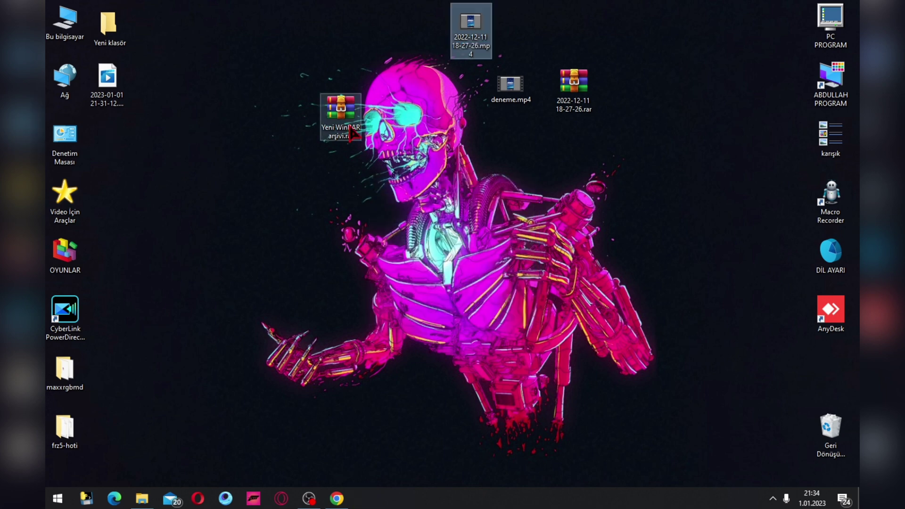